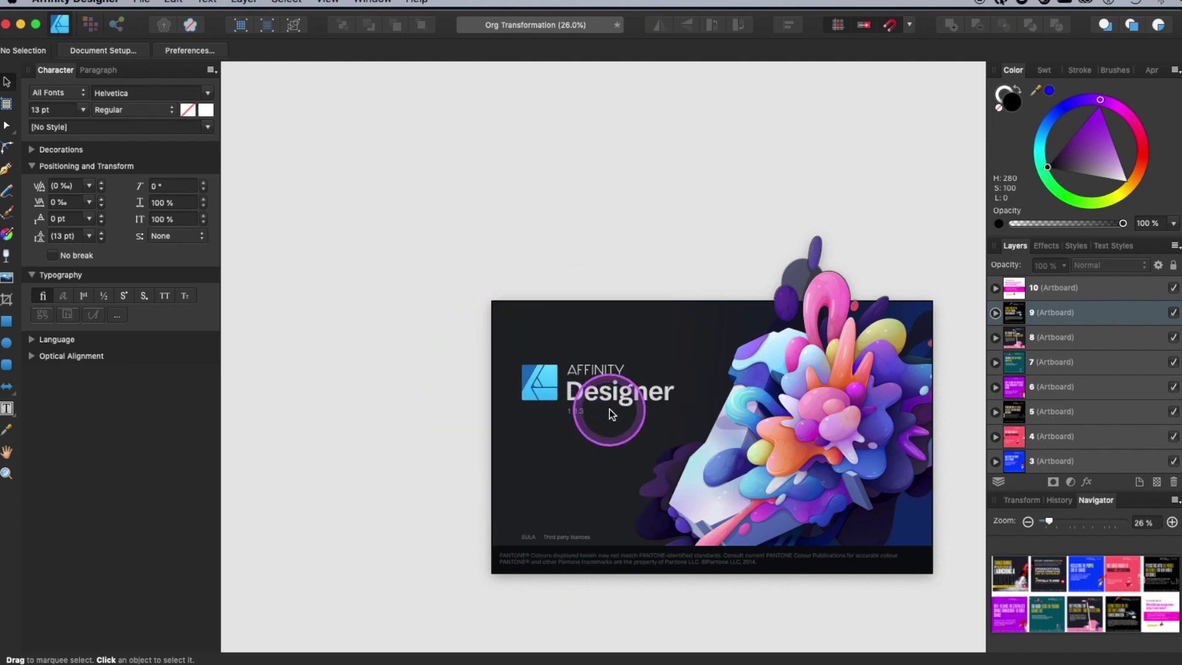
Step: Close the startup splash screen and scroll the canvas until artboards 1–10 are all visible
click(689, 423)
scroll(689, 422, up, 5)
scroll(689, 423, up, 3)
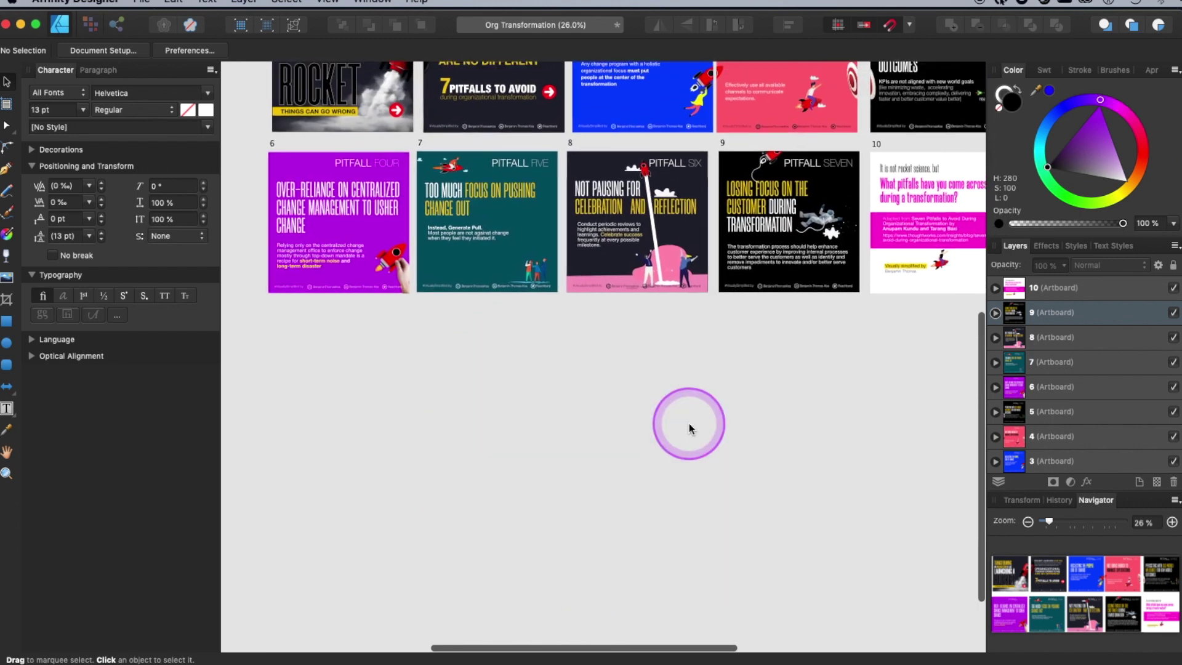
scroll(689, 423, up, 3)
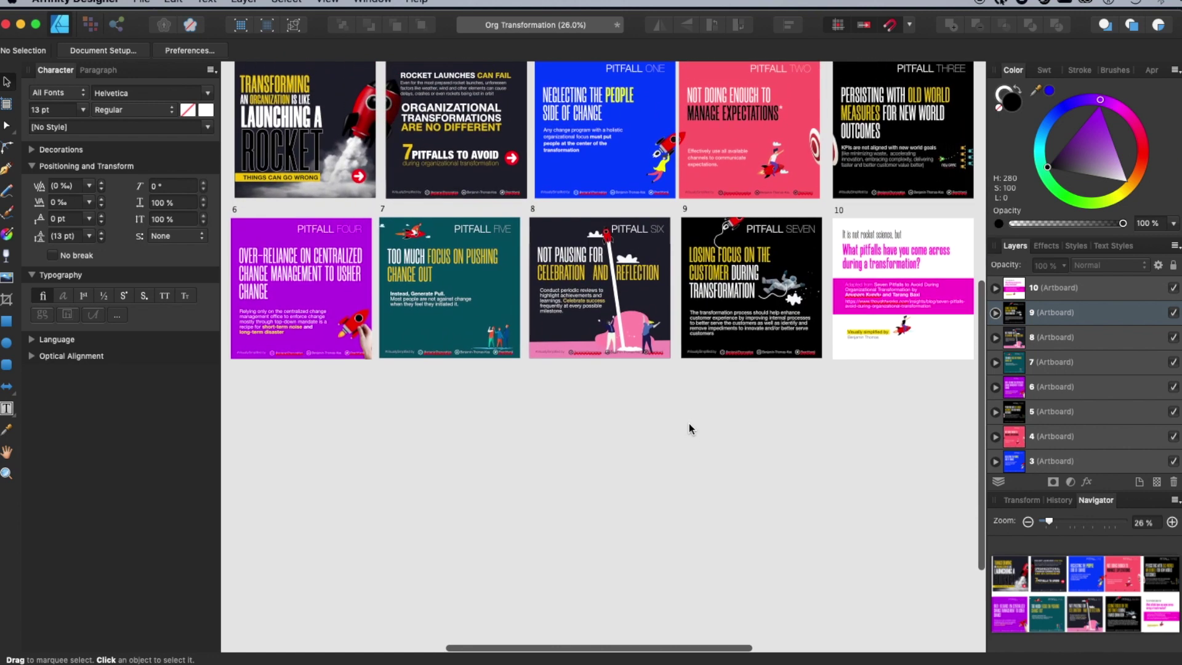
scroll(688, 423, up, 1)
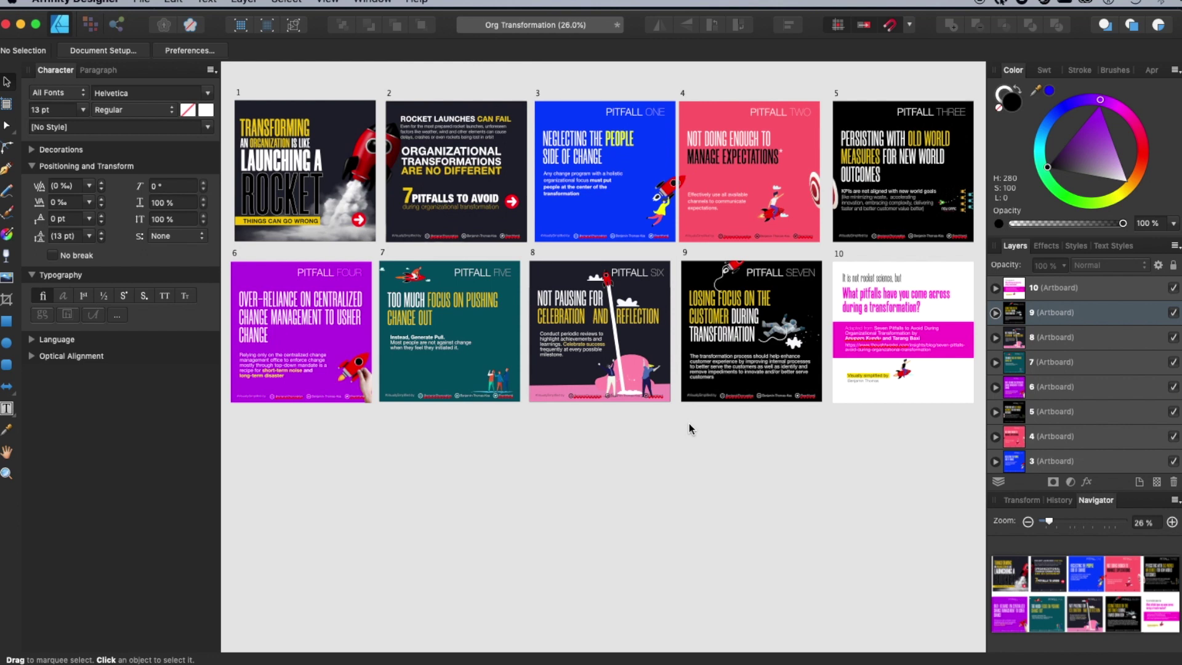
click(691, 424)
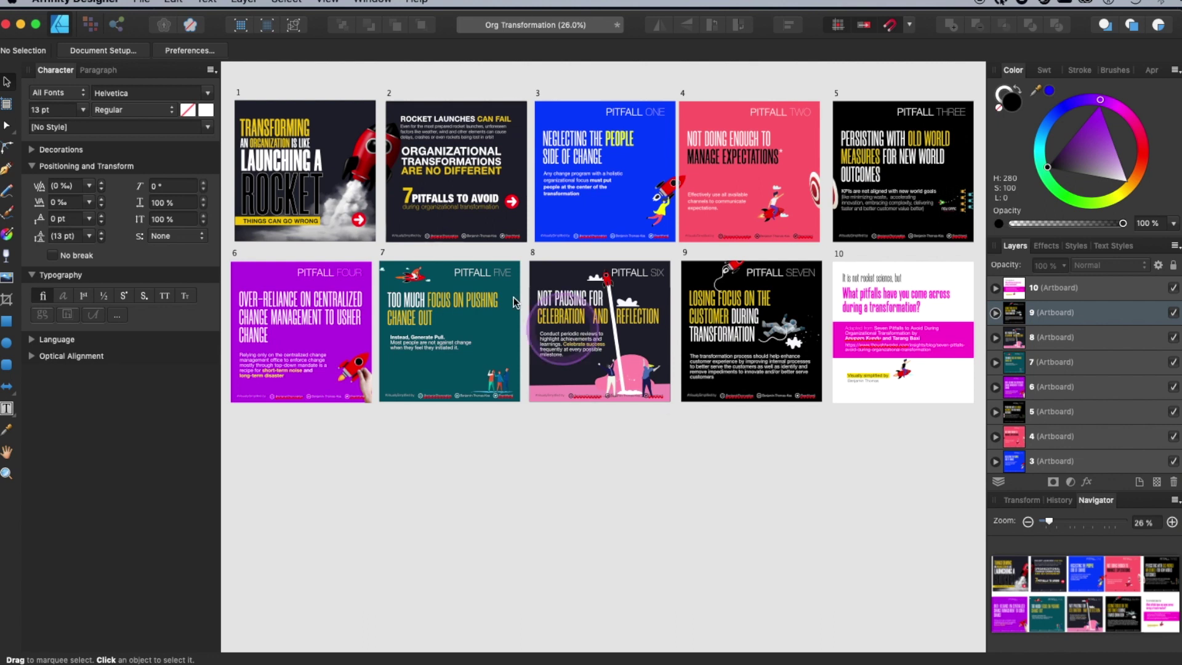
Step: Open the PNG export settings and try Artboard 1, then Artboard 2, as the export area
click(142, 3)
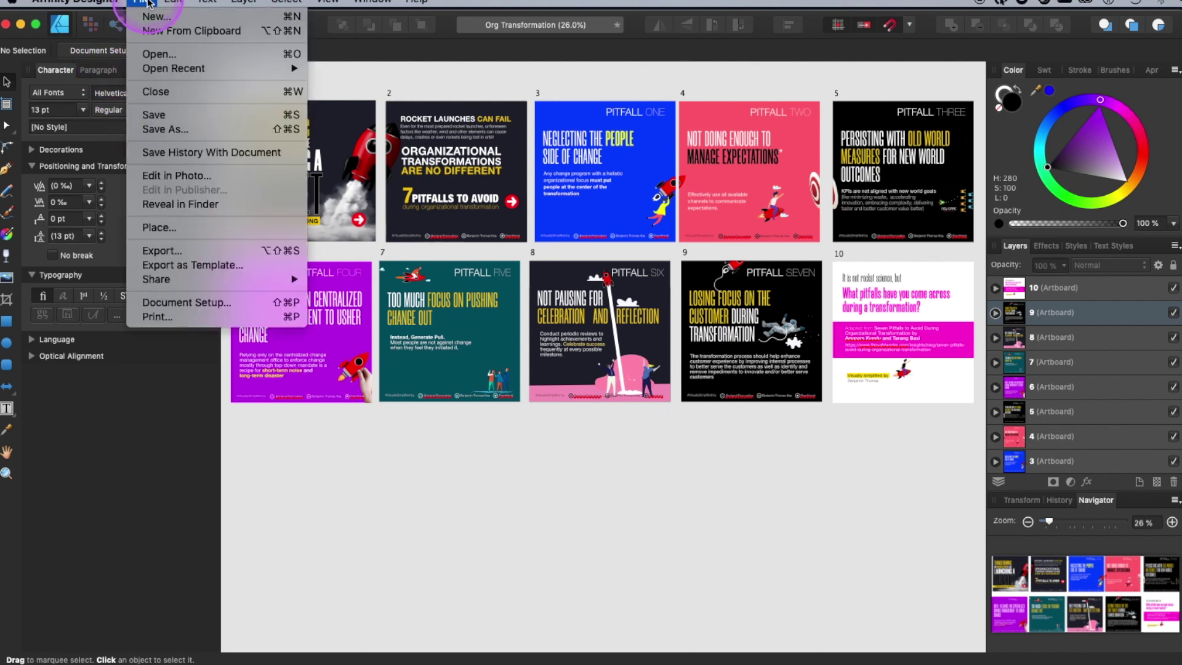
click(217, 250)
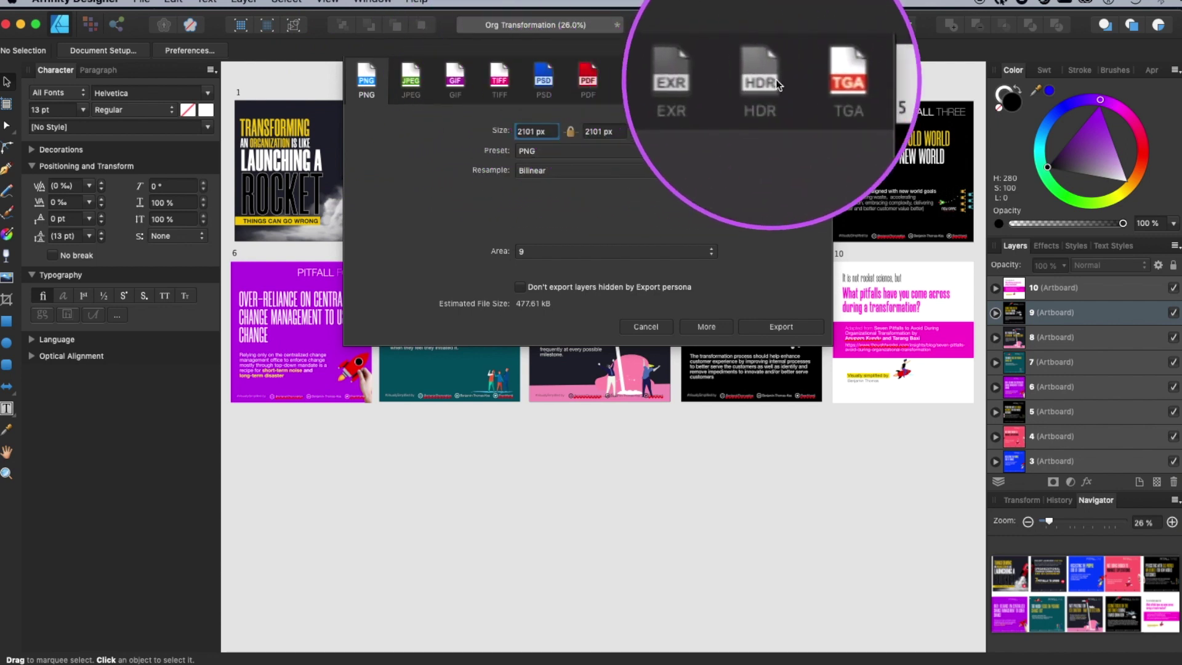
click(555, 253)
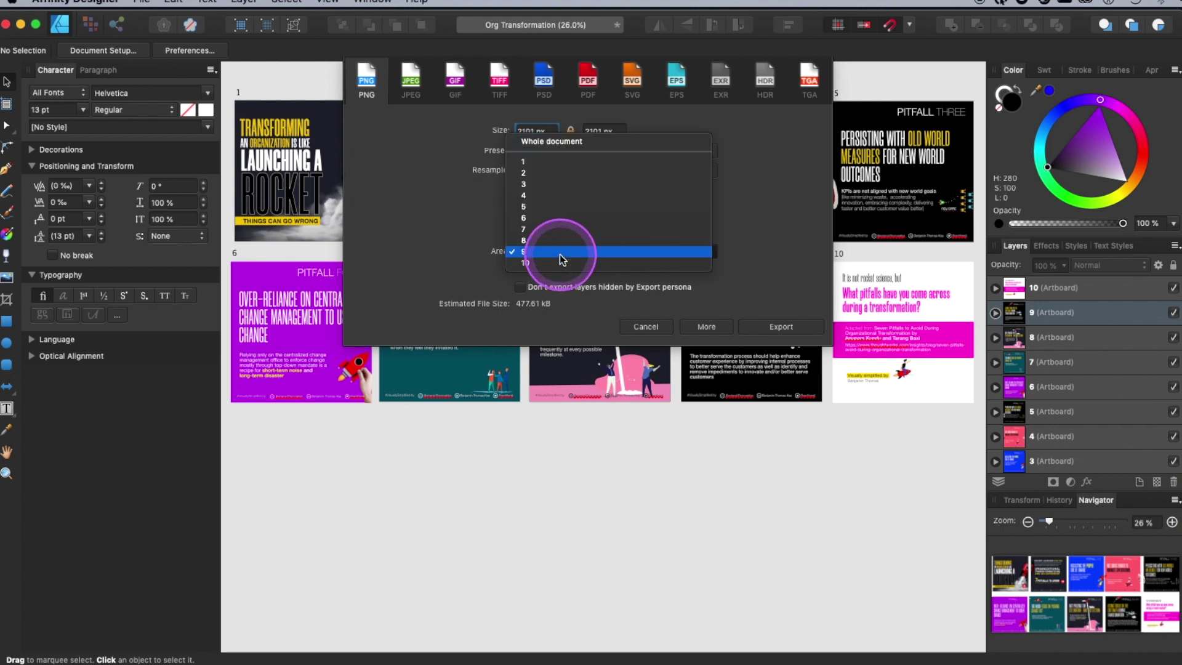
click(537, 163)
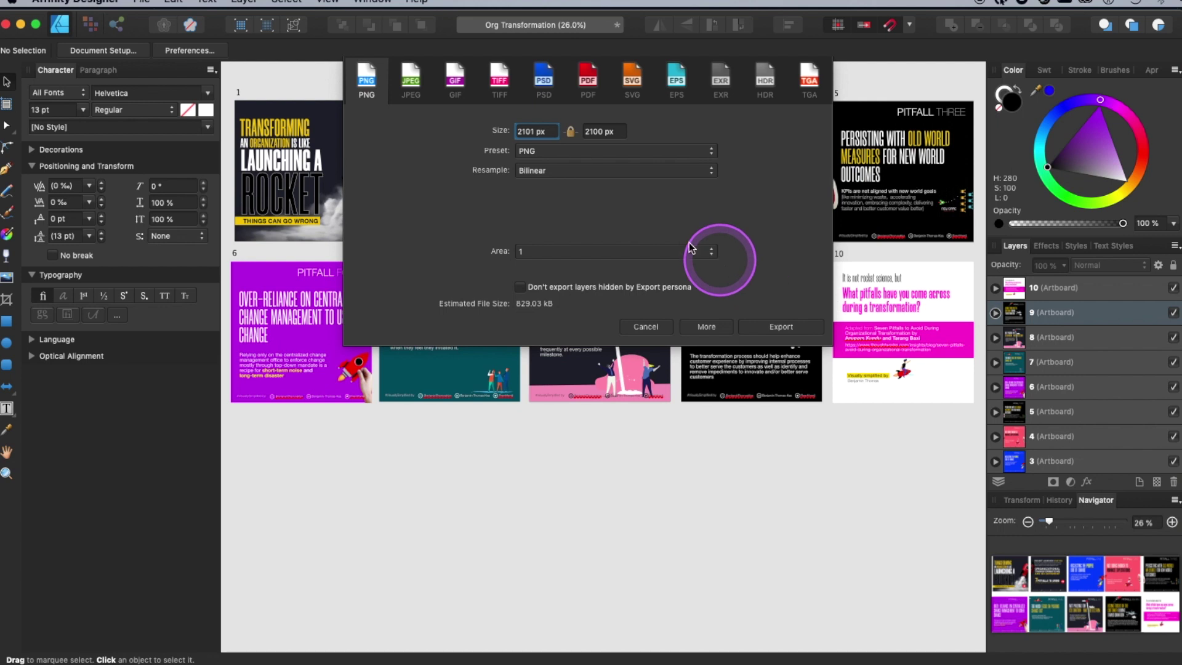
click(600, 249)
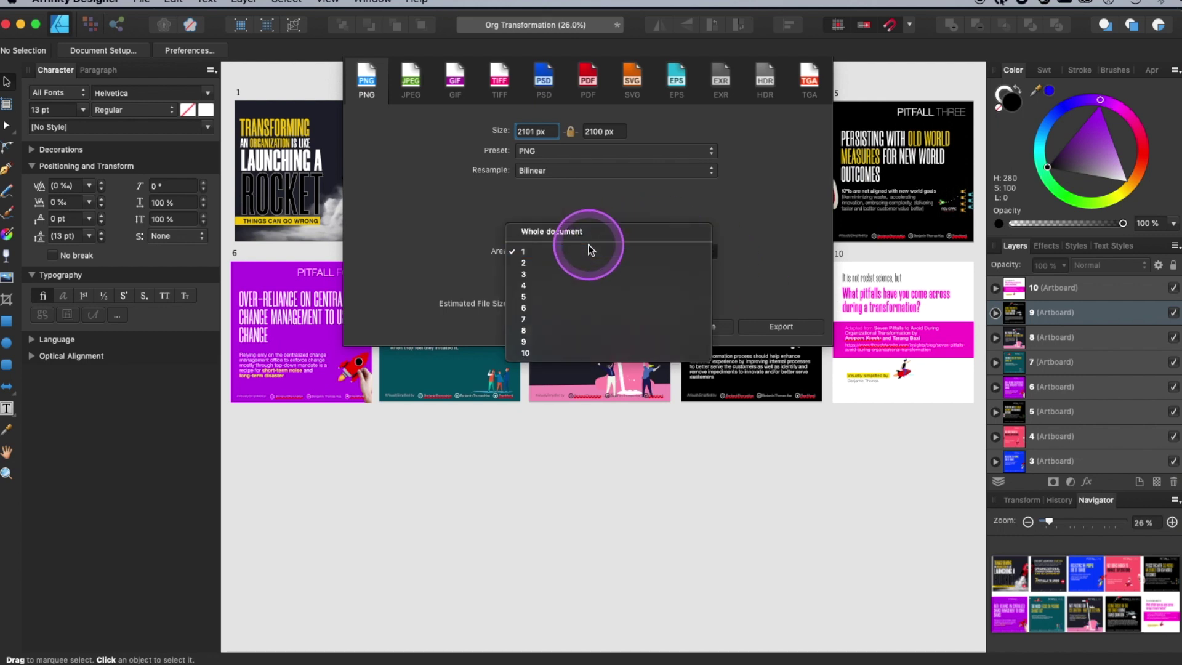
click(575, 264)
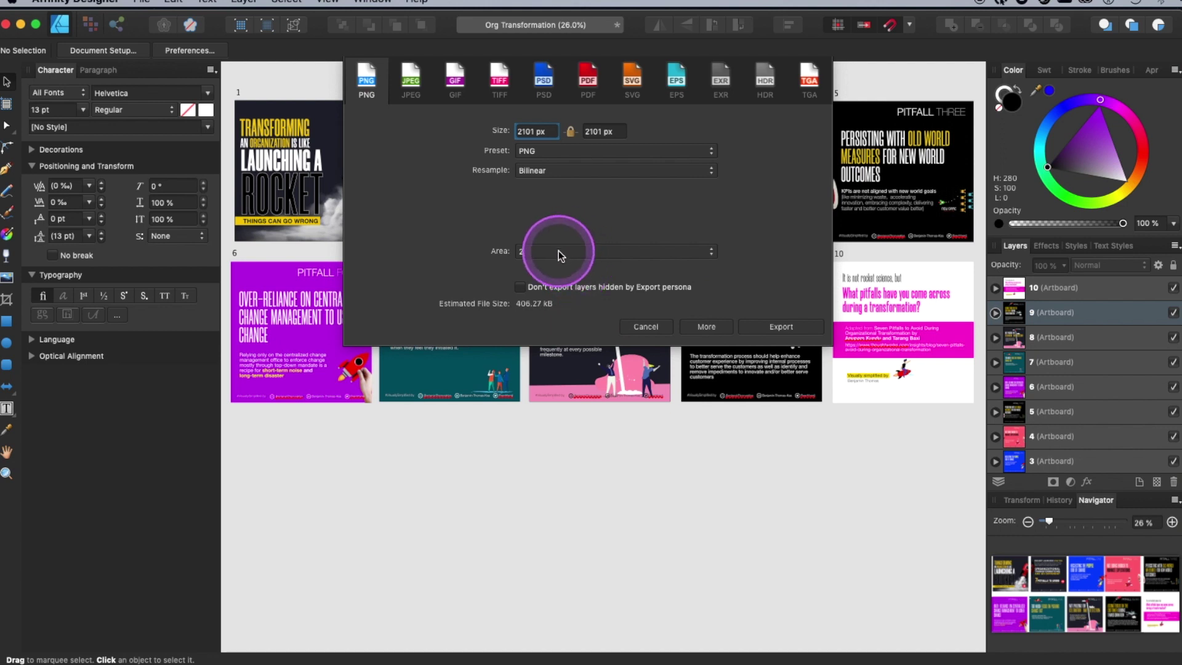
Step: Set the export area to Whole document and save the PNG into the Org Transformation JPG folder
click(559, 250)
click(562, 220)
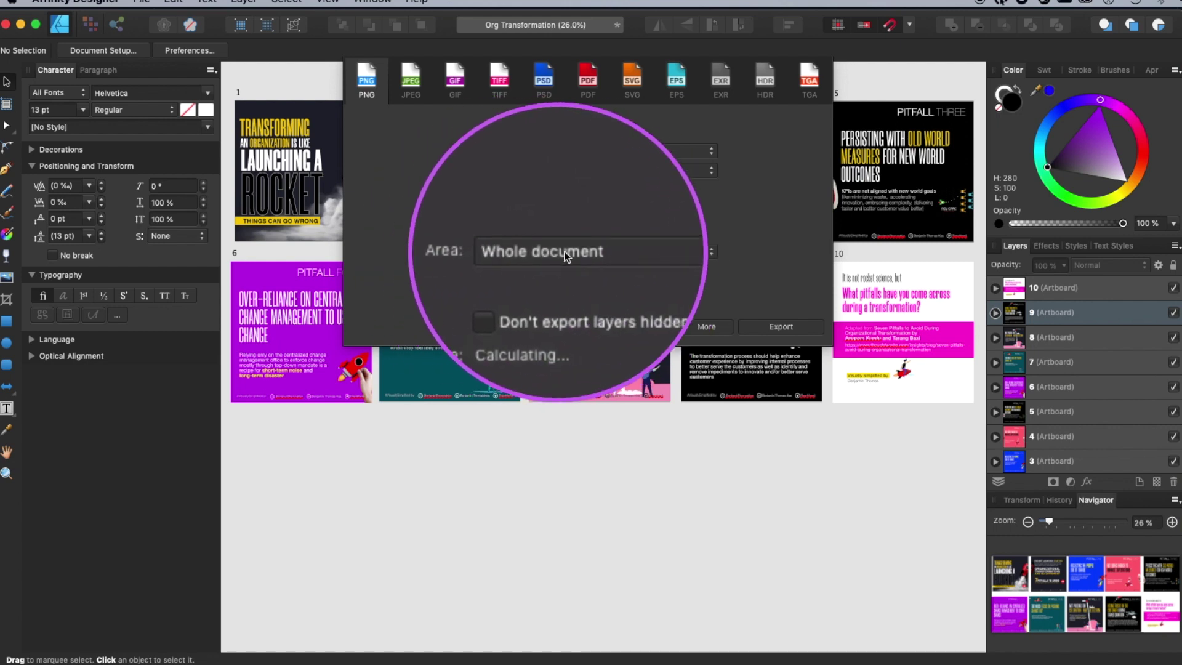
click(775, 329)
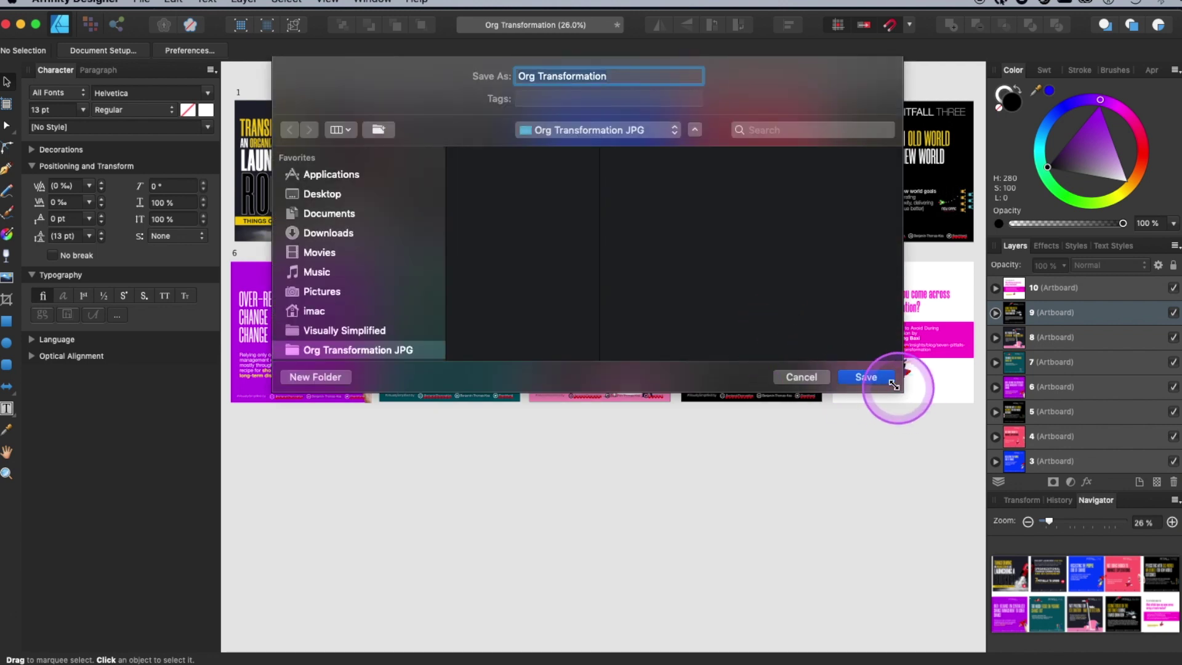
click(885, 378)
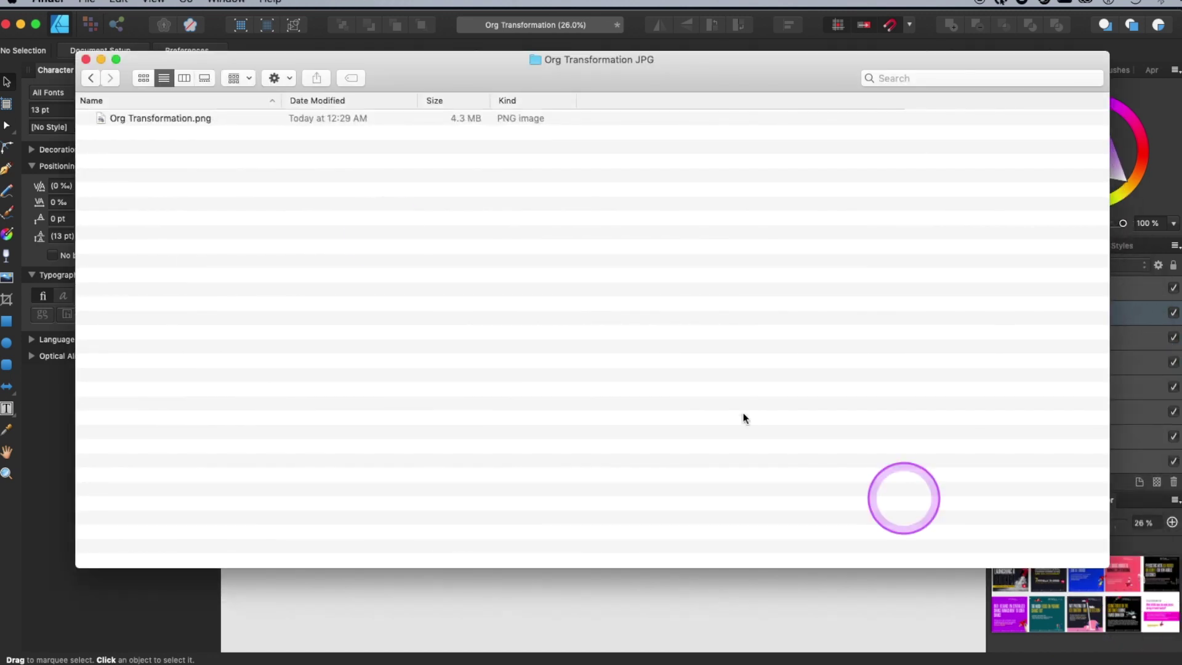
Step: Open the exported Org Transformation.png in a preview to check it, then close the preview
click(186, 118)
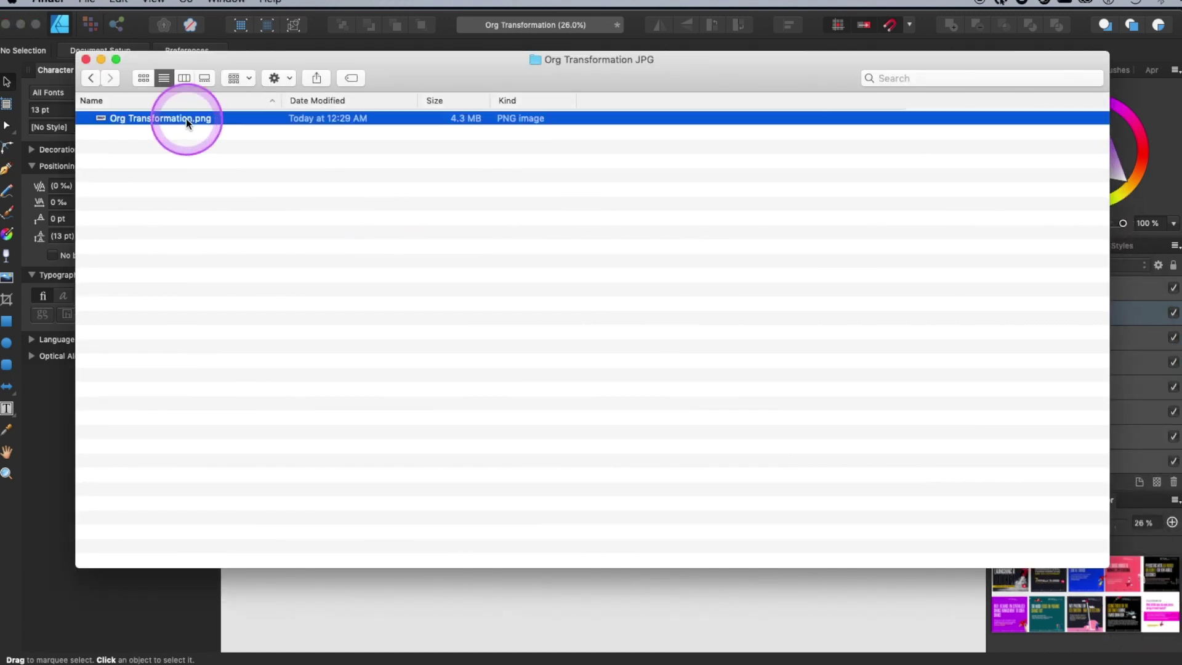
double_click(186, 119)
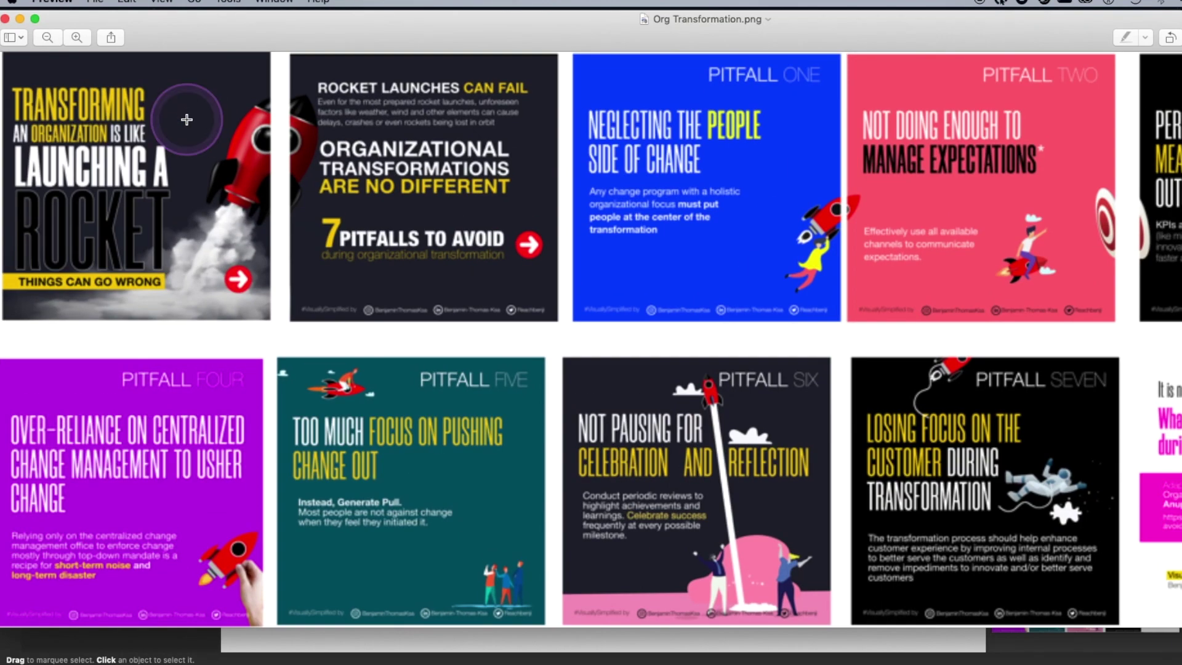
drag(1068, 527, 1052, 530)
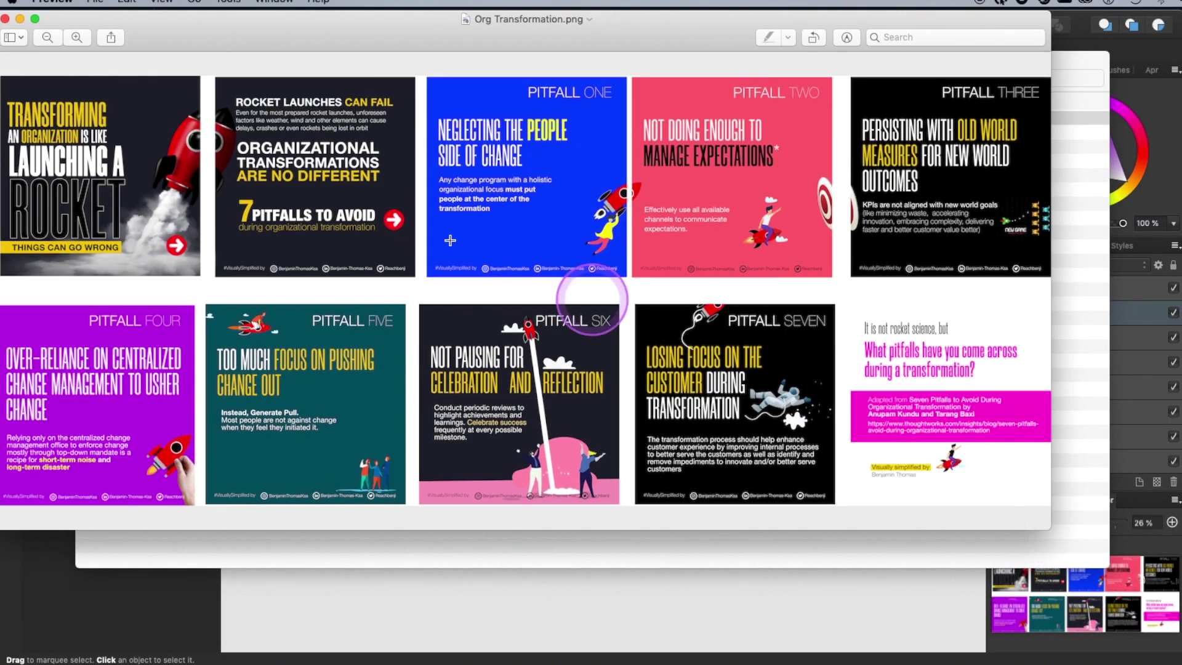
click(17, 22)
click(443, 209)
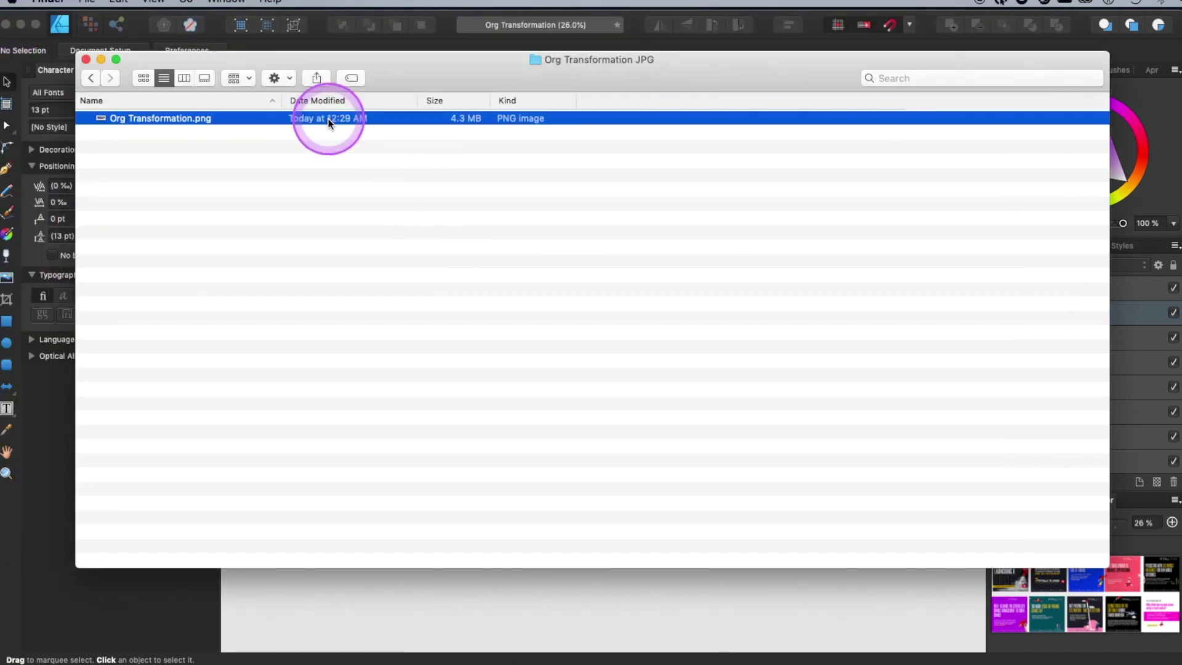
Step: Delete the exported PNG from the folder and minimize the Finder window
right_click(333, 123)
click(678, 234)
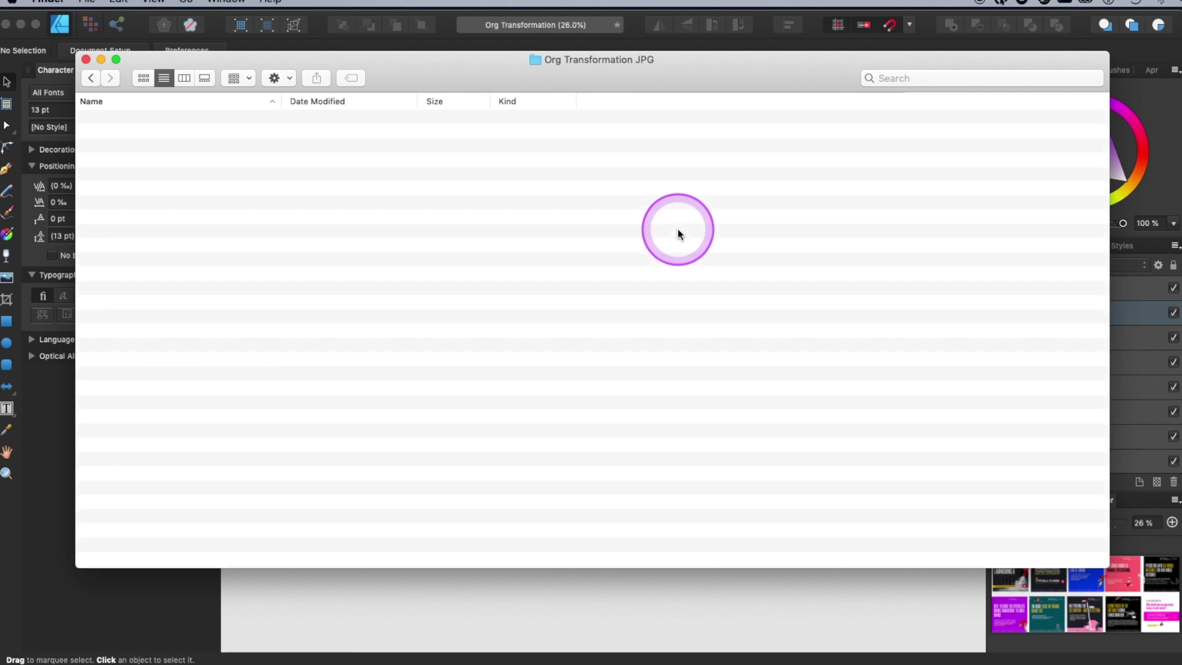
click(114, 59)
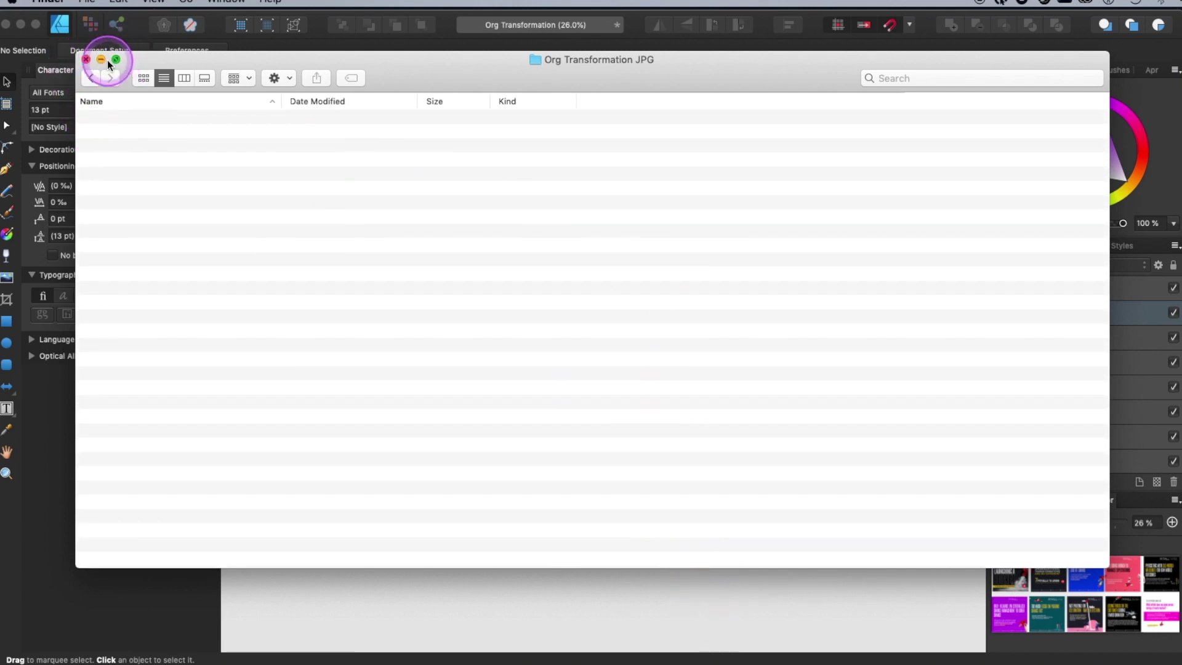
click(101, 60)
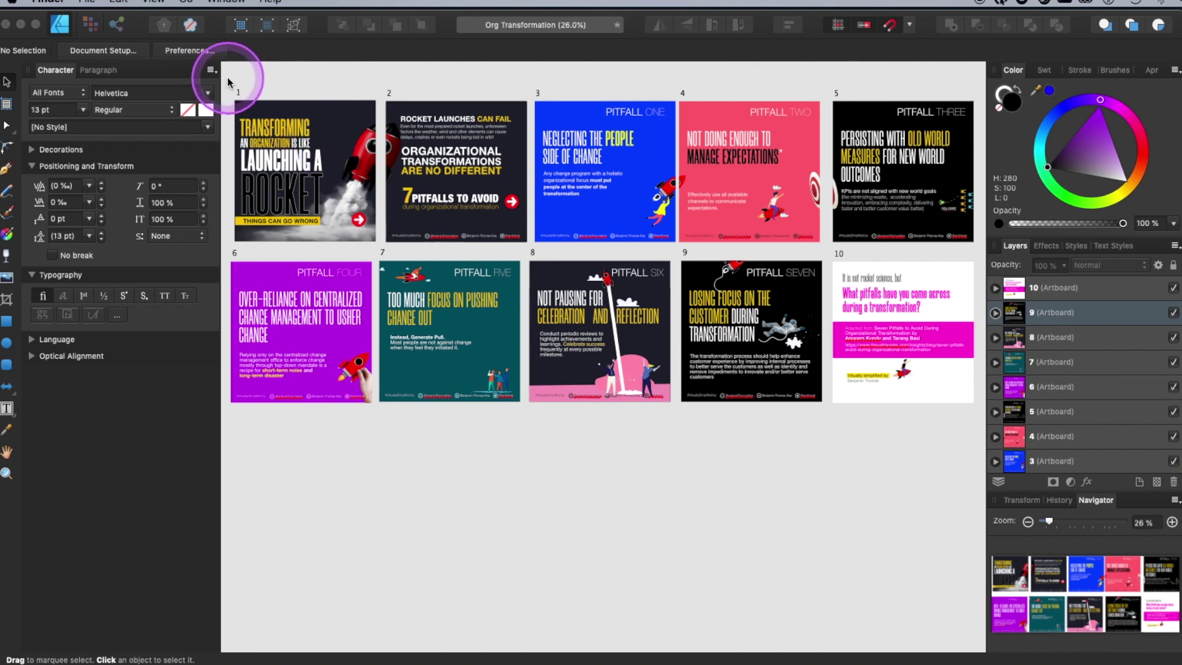
Step: Drag a marquee around artboards 1–10 to select them all
mouse_move(227, 78)
mouse_down()
mouse_move(557, 313)
mouse_move(981, 418)
mouse_up()
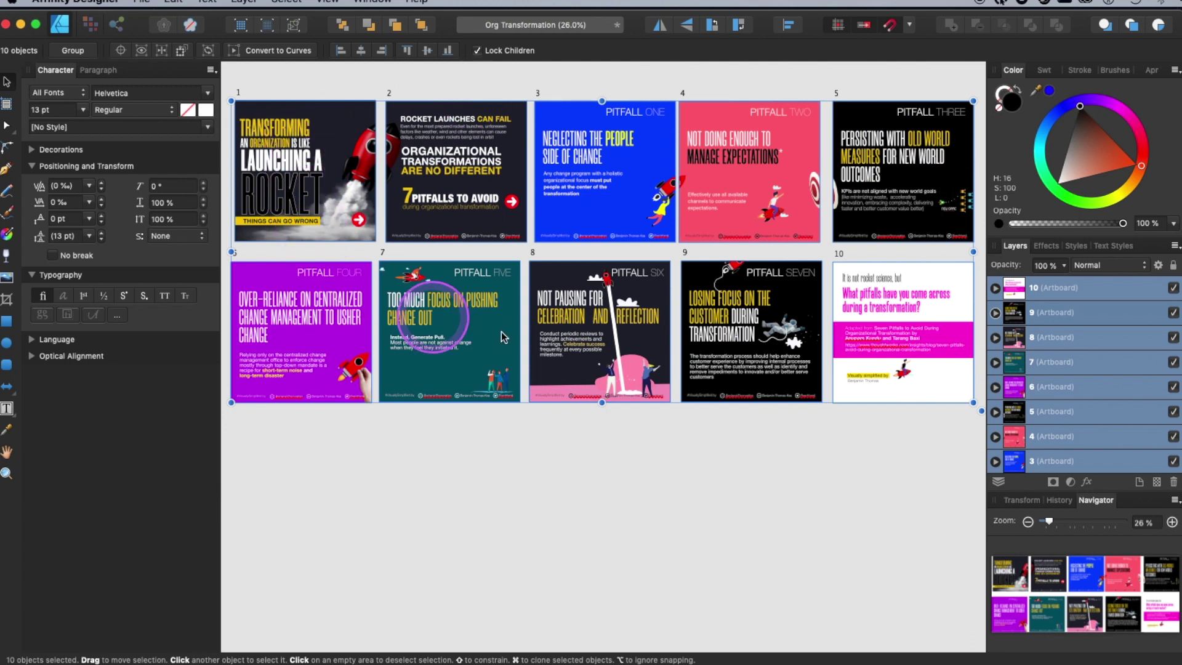
Step: Switch to the Export persona and keep PNG as the preset for the ten artboard slices
click(121, 35)
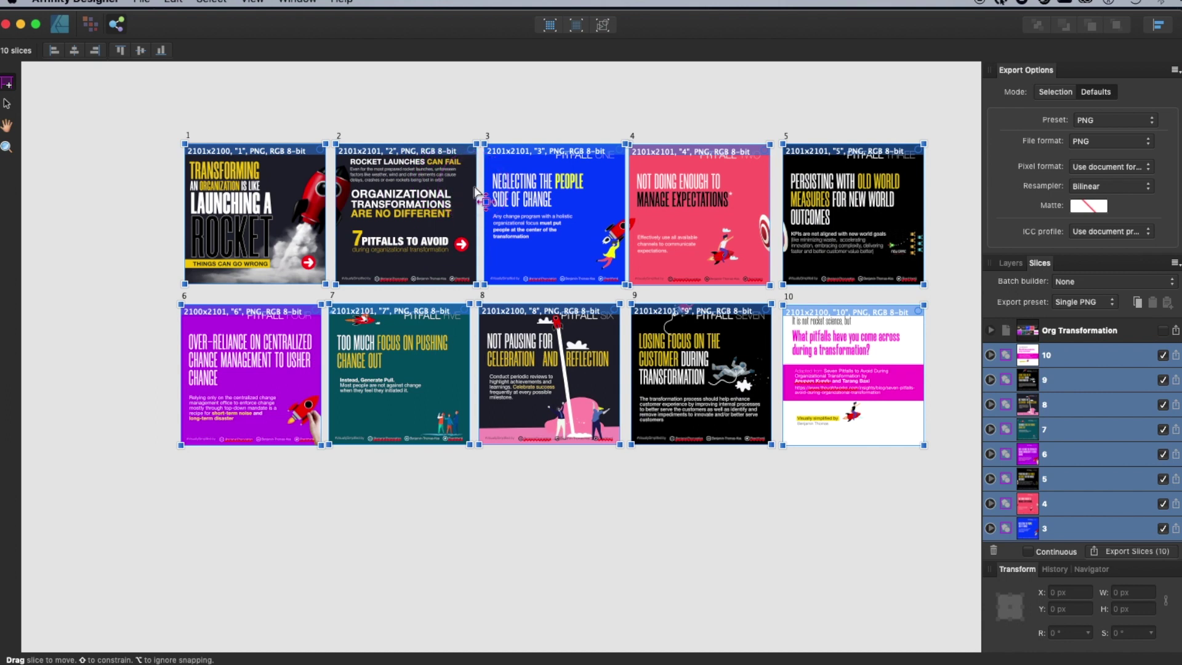
click(1145, 93)
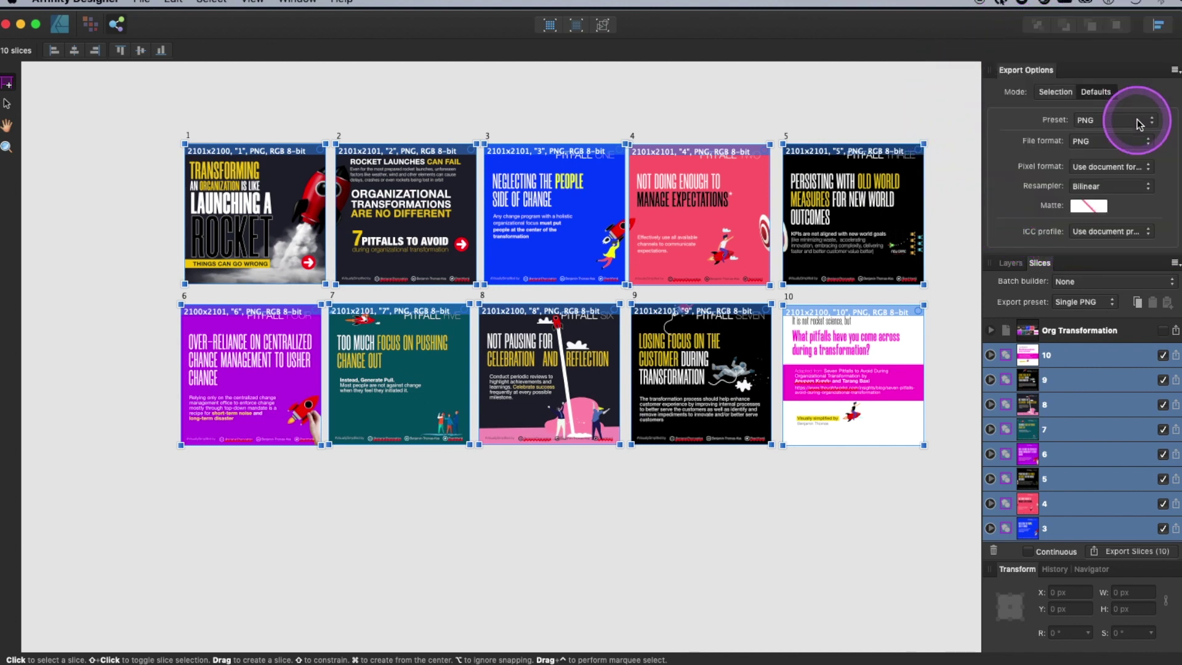
click(1139, 120)
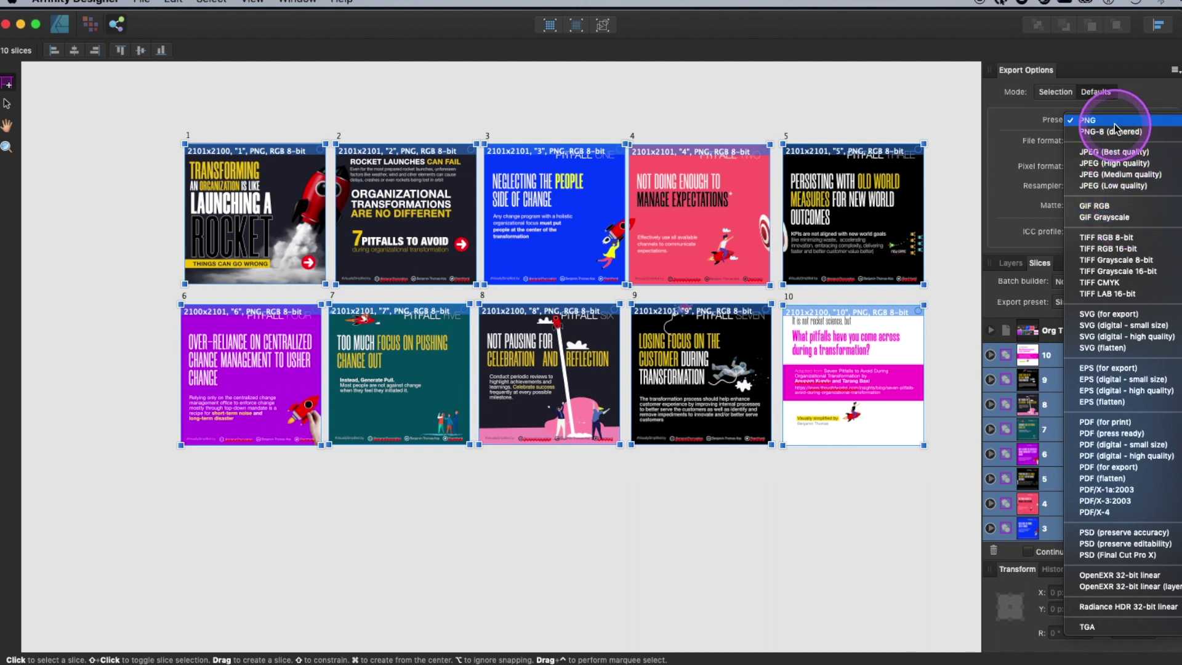
click(1126, 120)
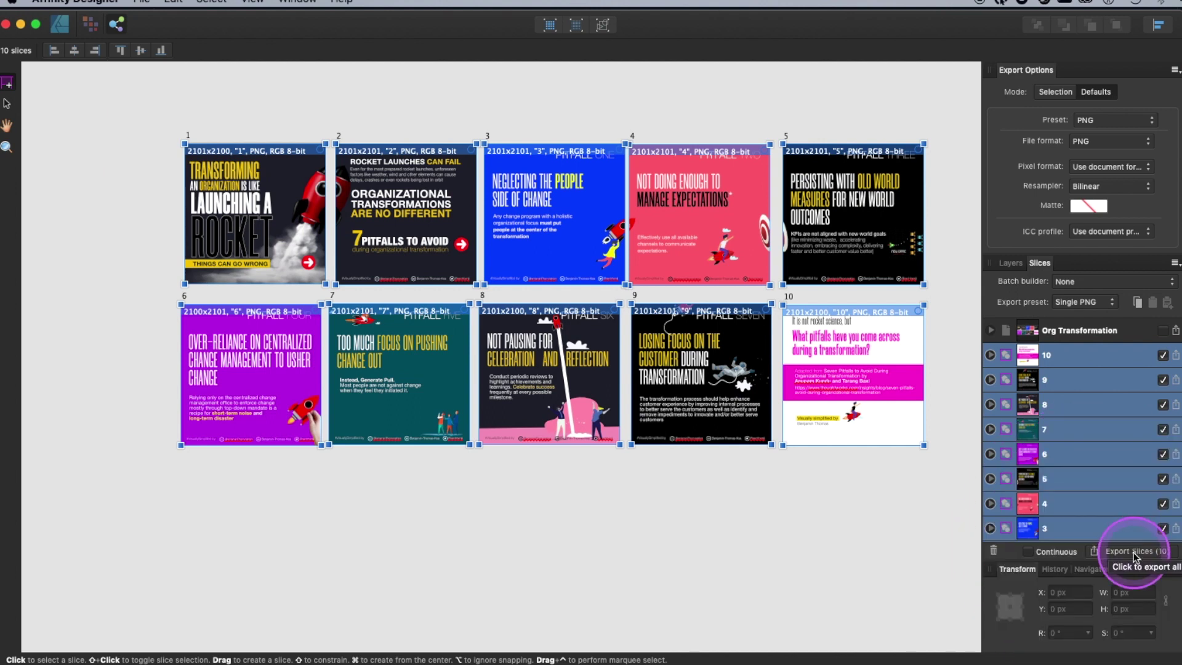
Step: Export the ten slices as 1.png–10.png into the Org Transformation JPG folder
click(1133, 552)
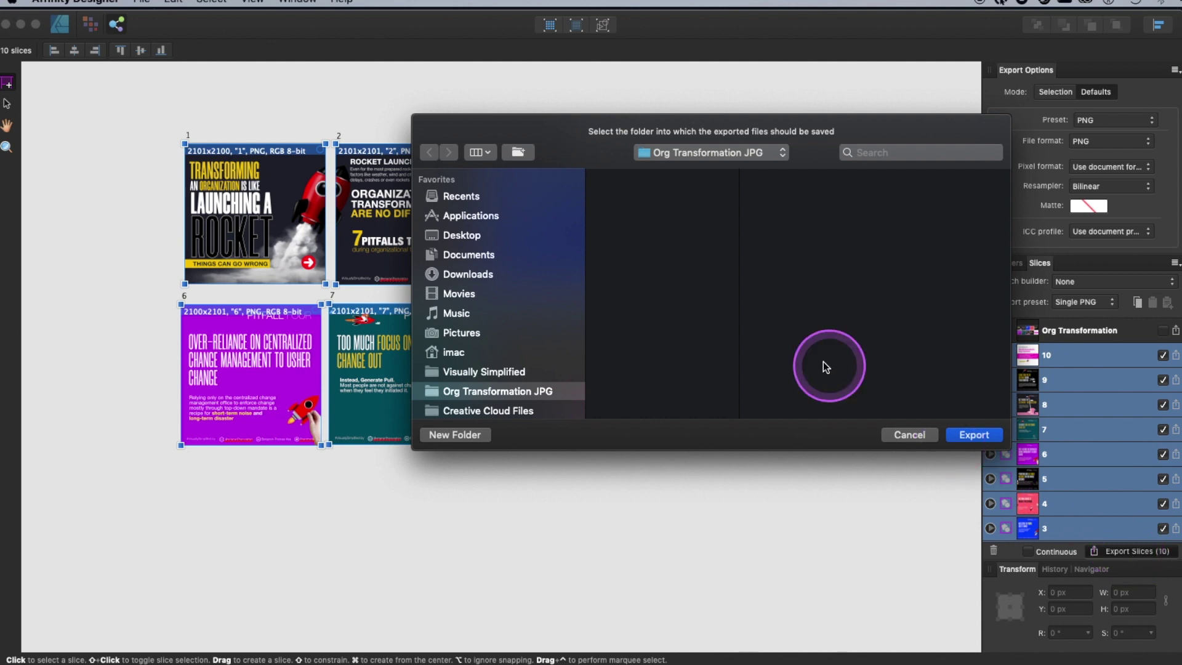
click(973, 437)
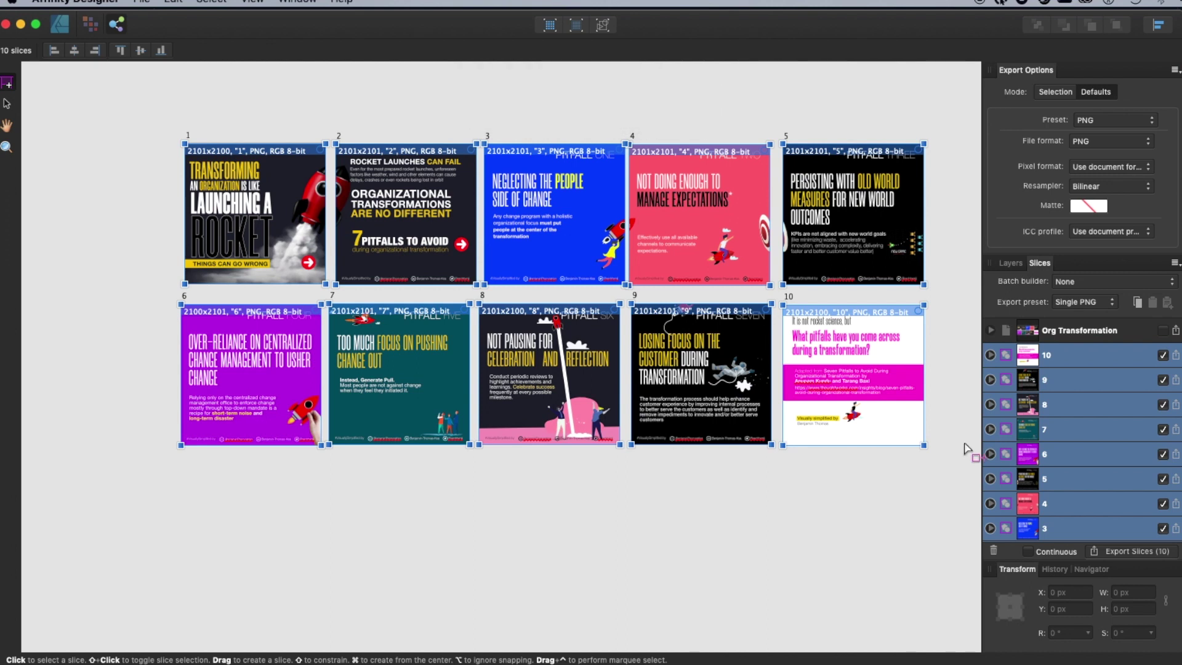
click(964, 448)
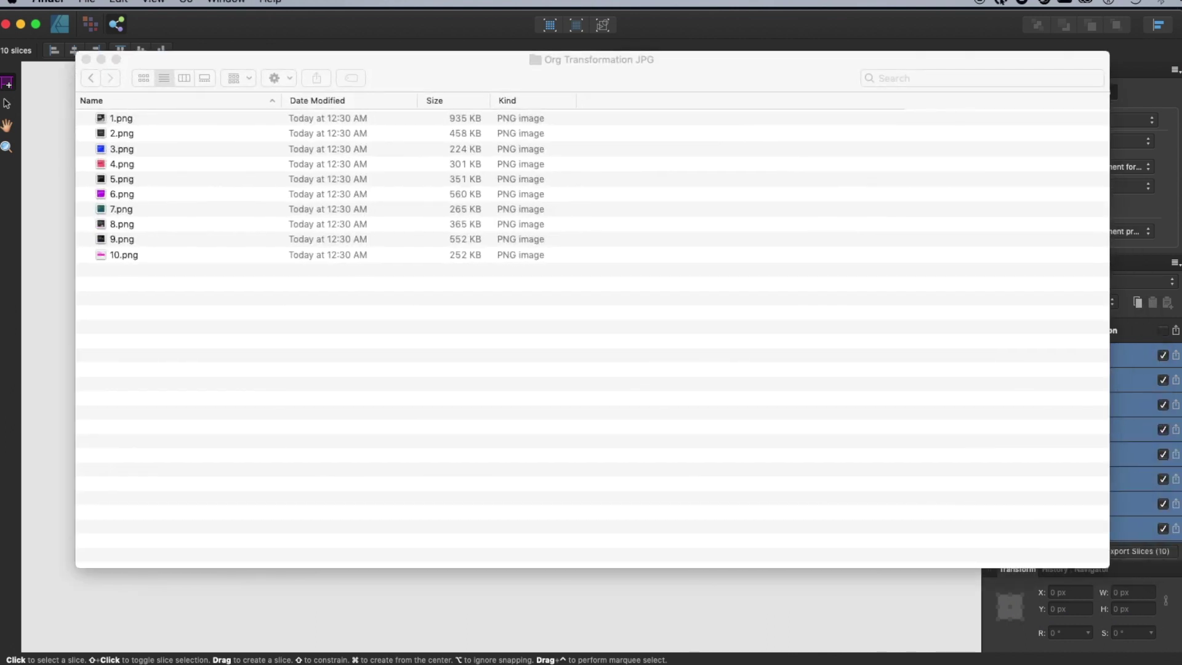
click(246, 255)
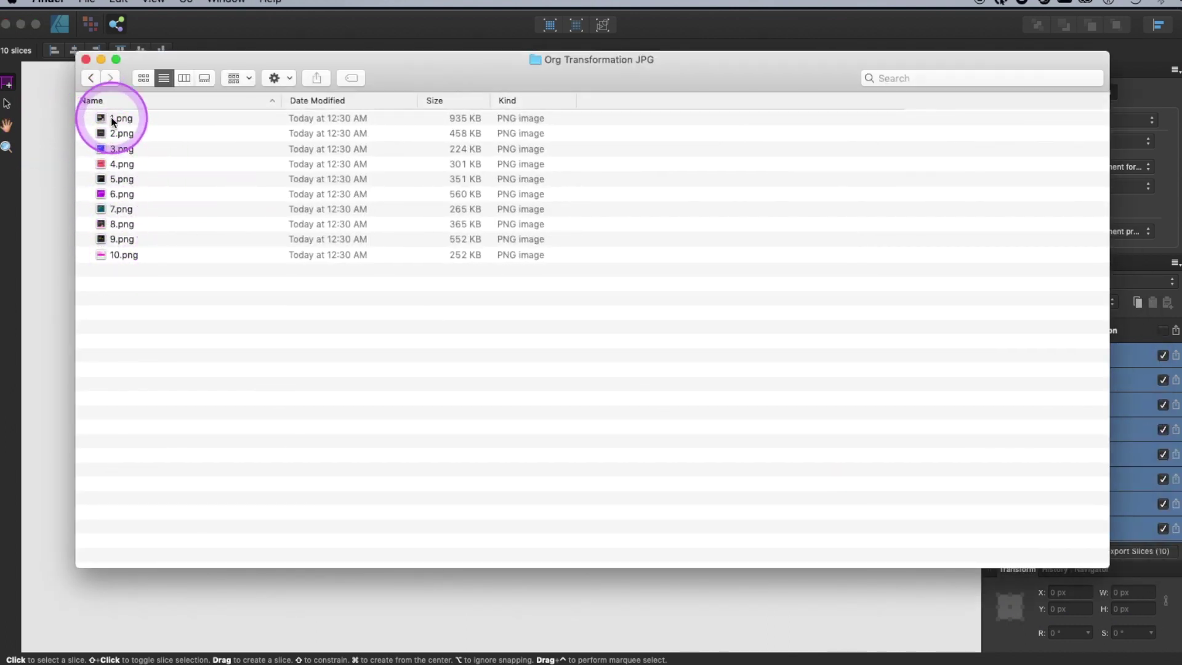
click(126, 133)
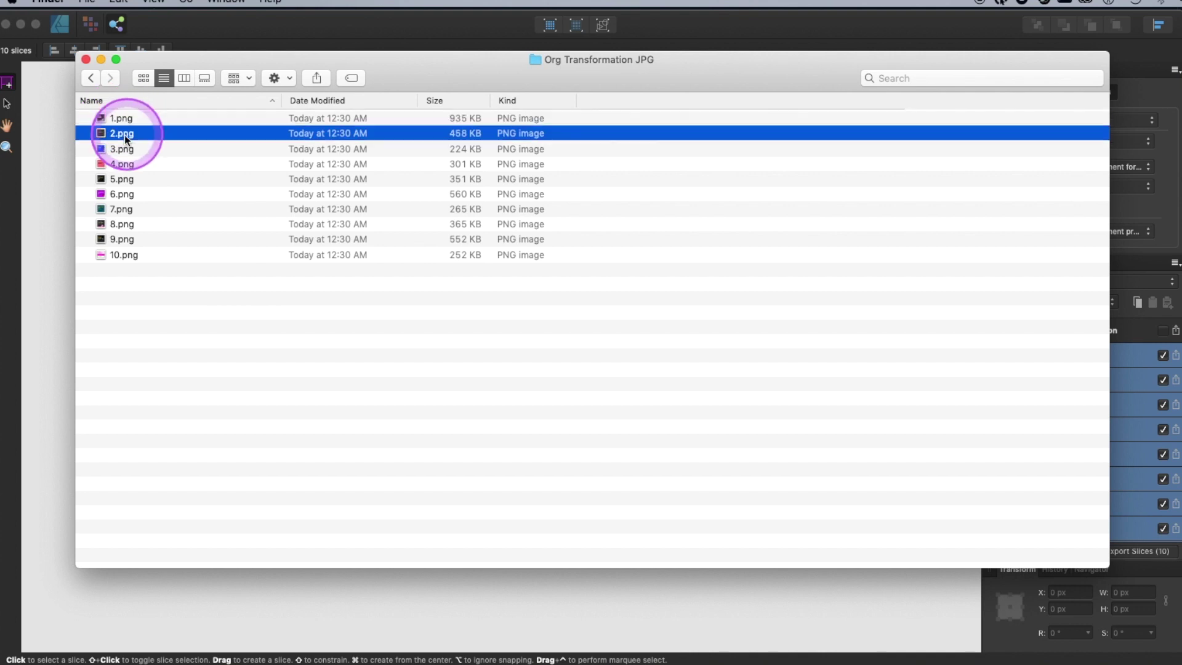
click(125, 123)
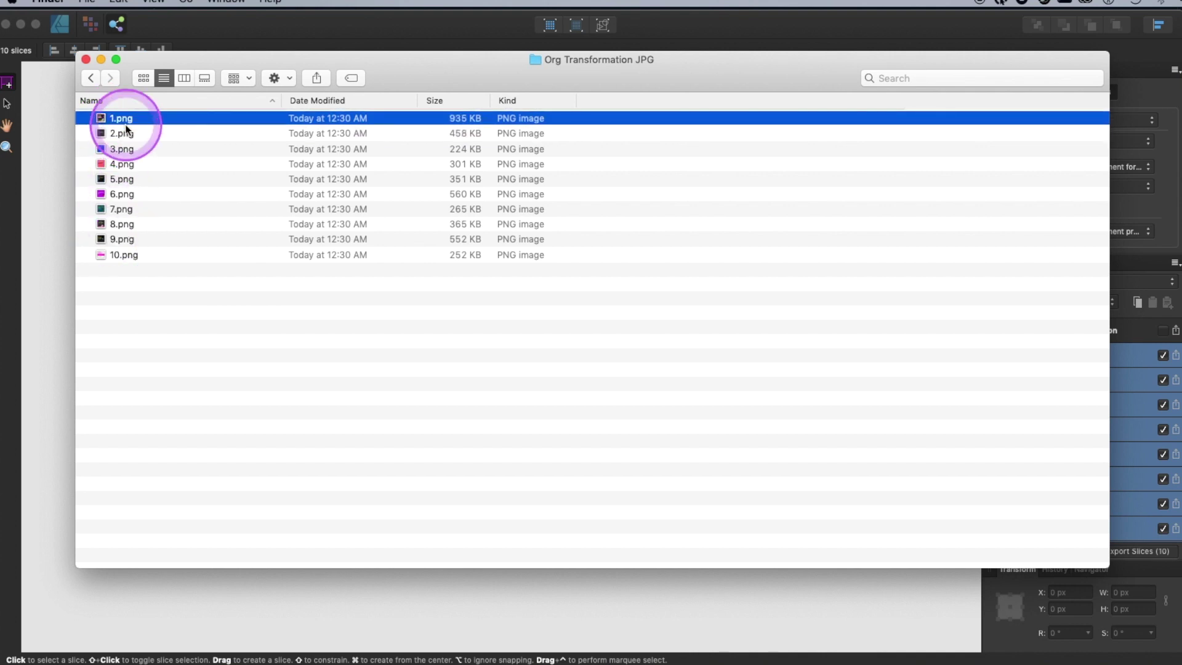
key(space)
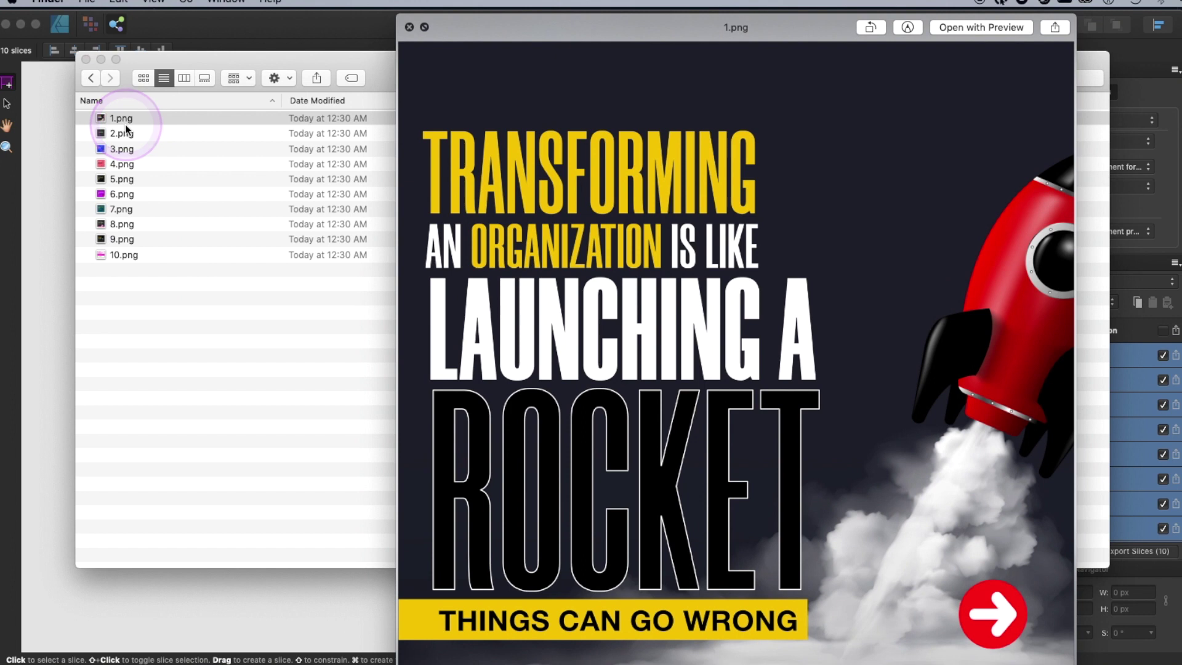
key(space)
click(105, 139)
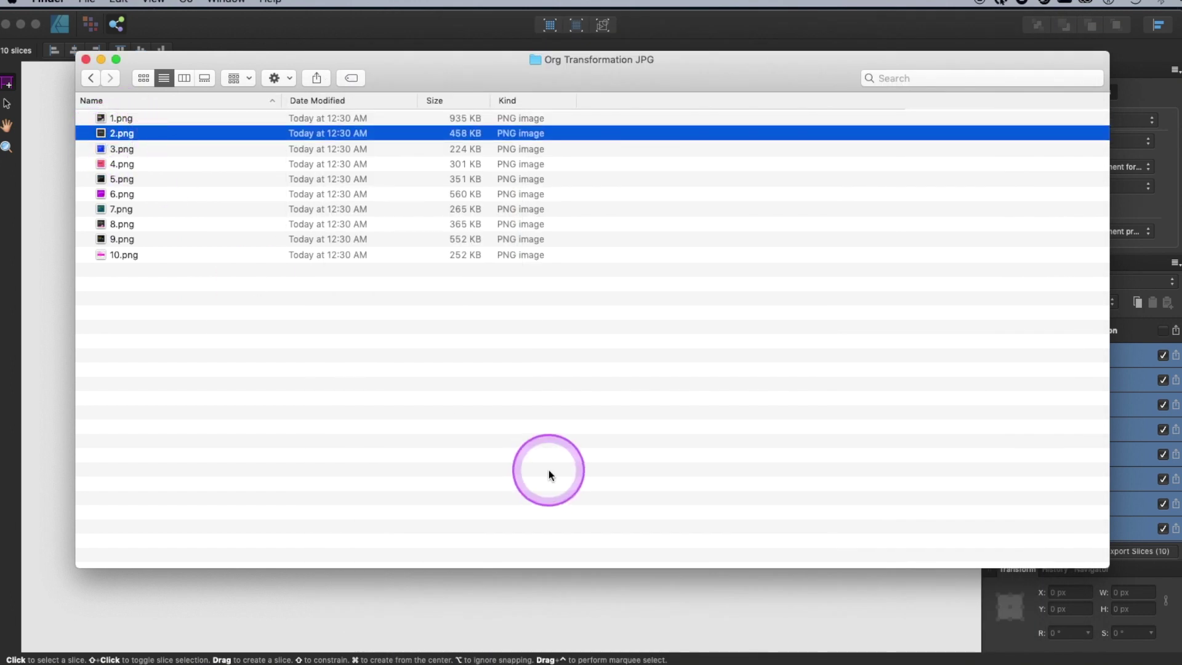
key(space)
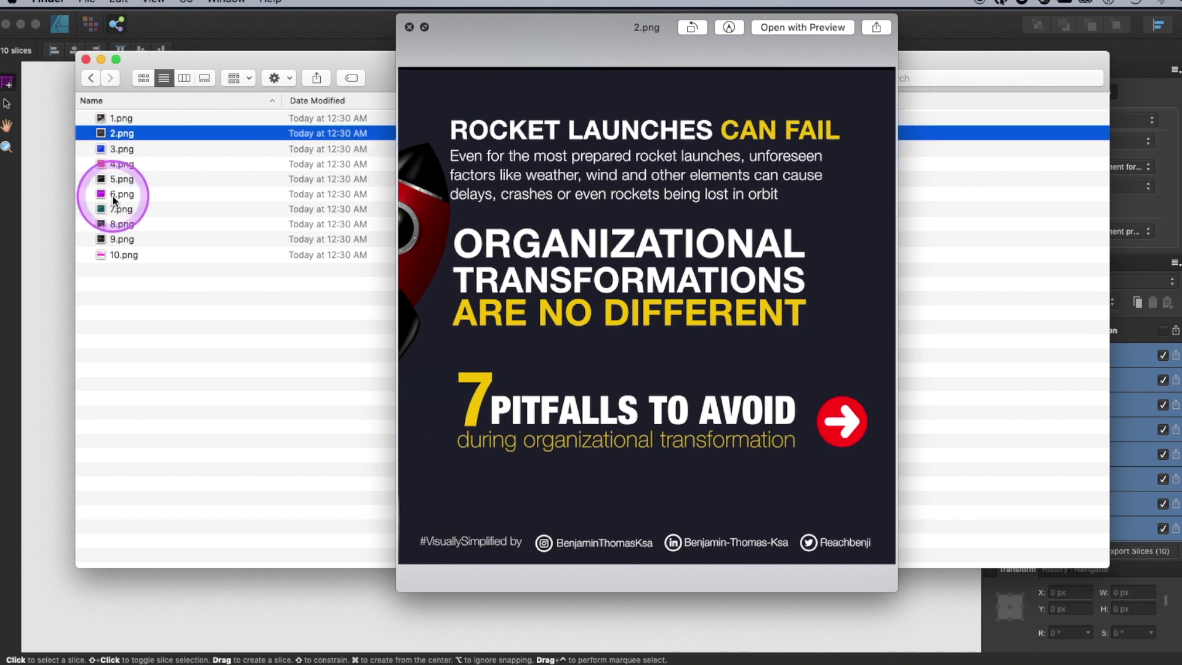
key(space)
key(space)
key(space)
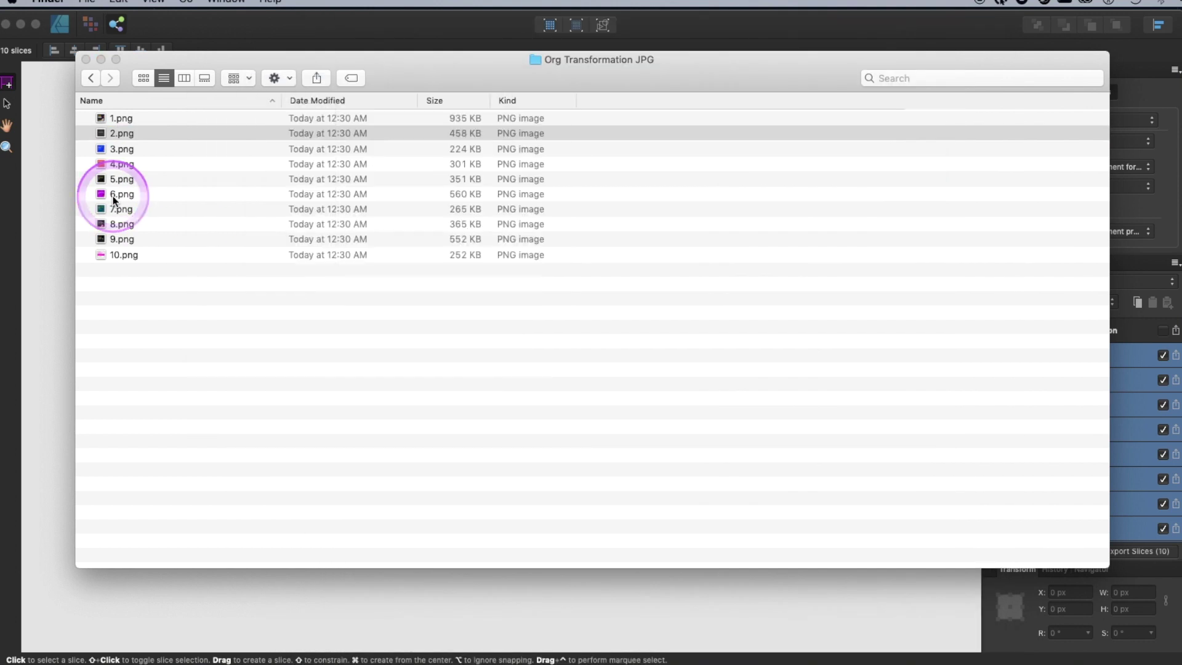
click(113, 196)
key(space)
key(space)
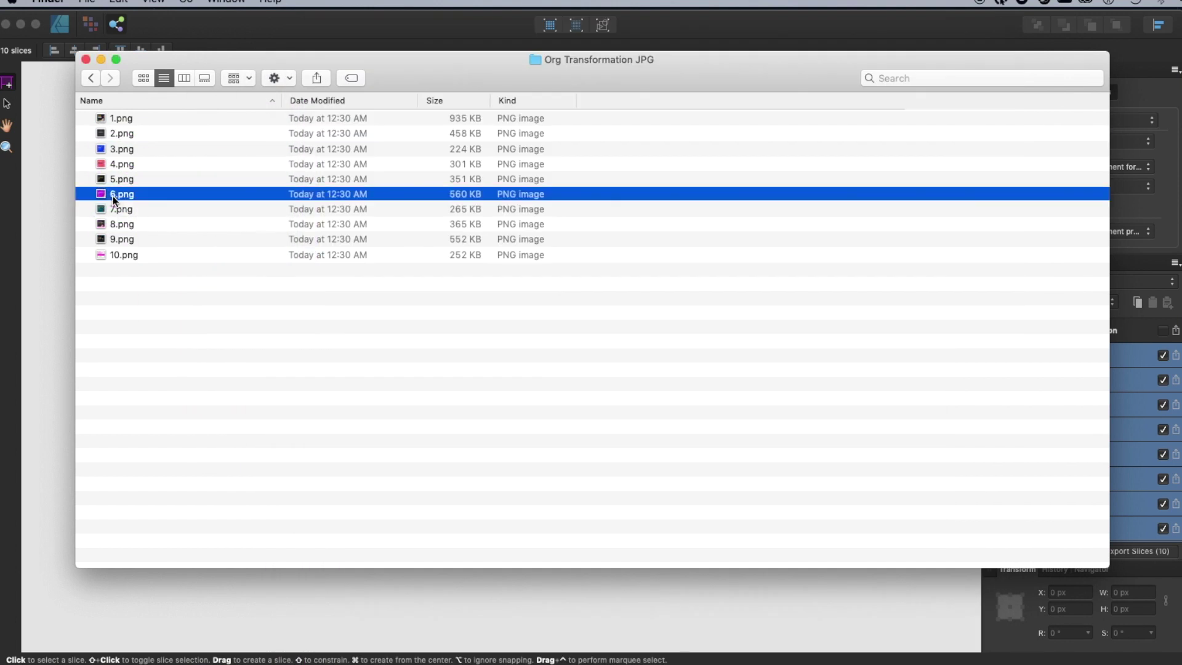
click(101, 59)
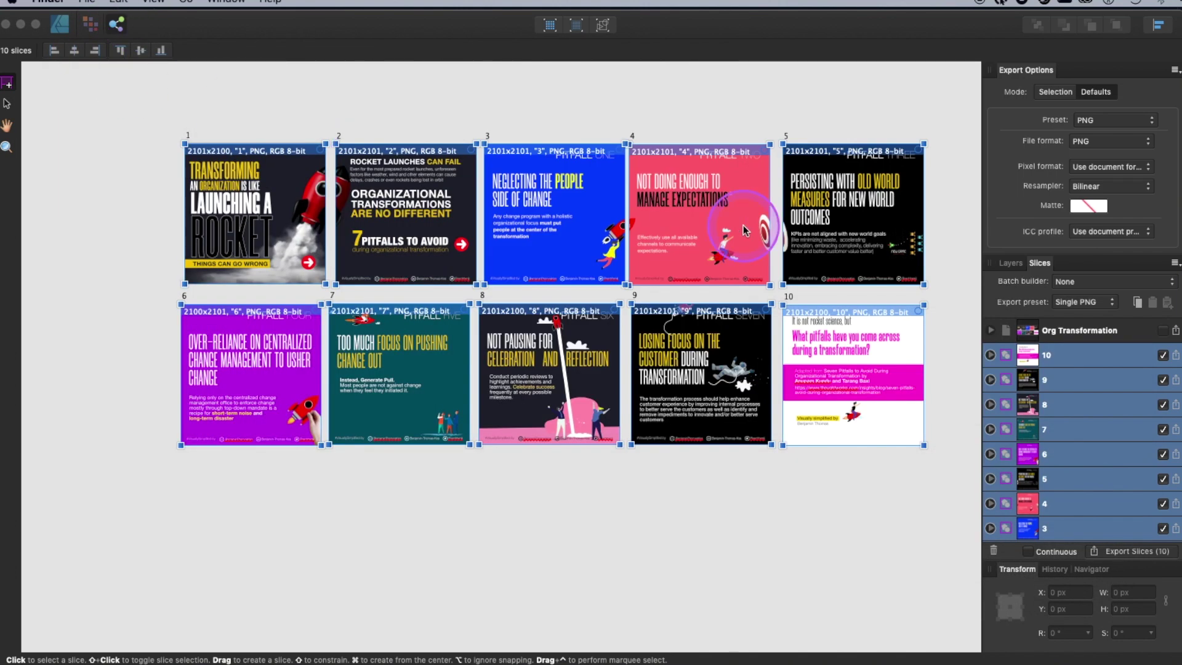